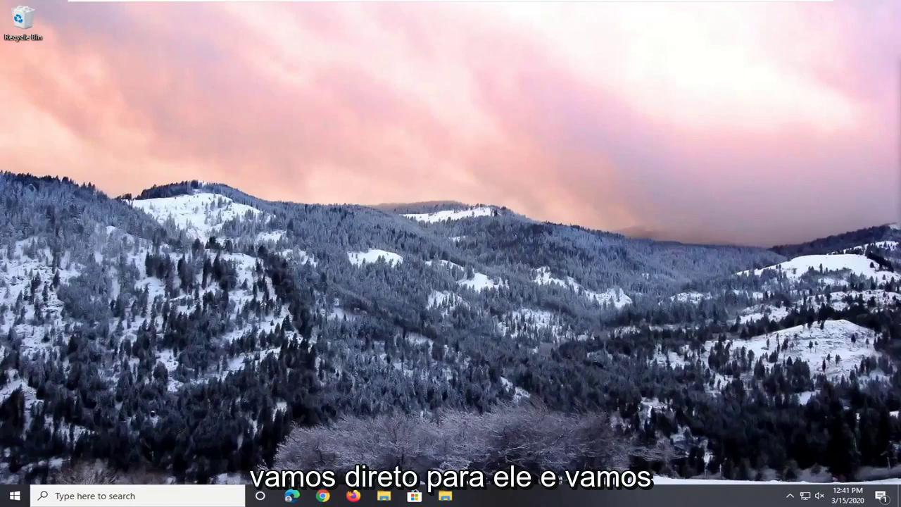
# Find Registry Editor with the search term regedit, run it as administrator and allow it to make changes
pyautogui.click(4, 497)
pyautogui.write('regedit')
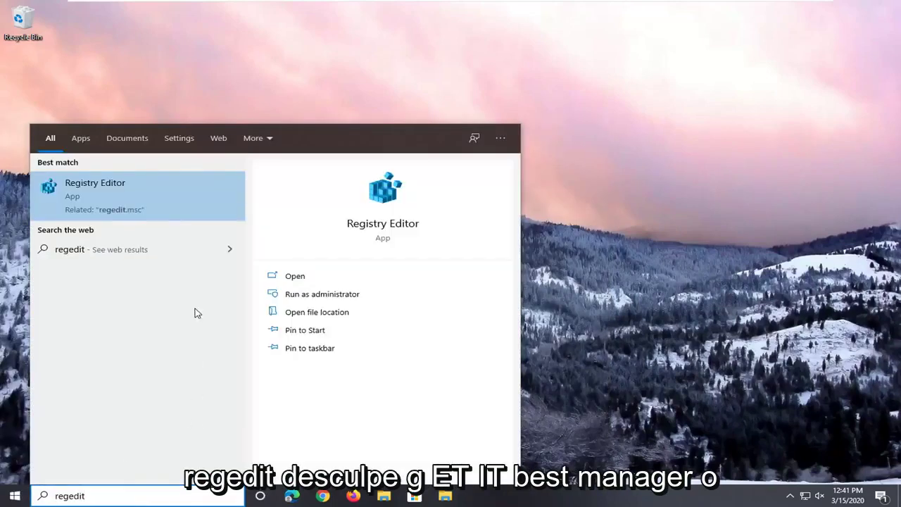
pyautogui.rightClick(86, 192)
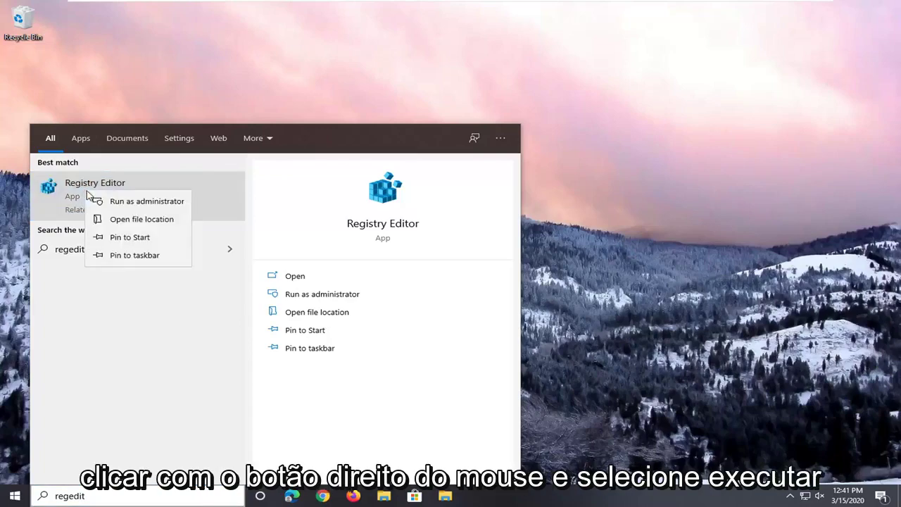
pyautogui.click(138, 203)
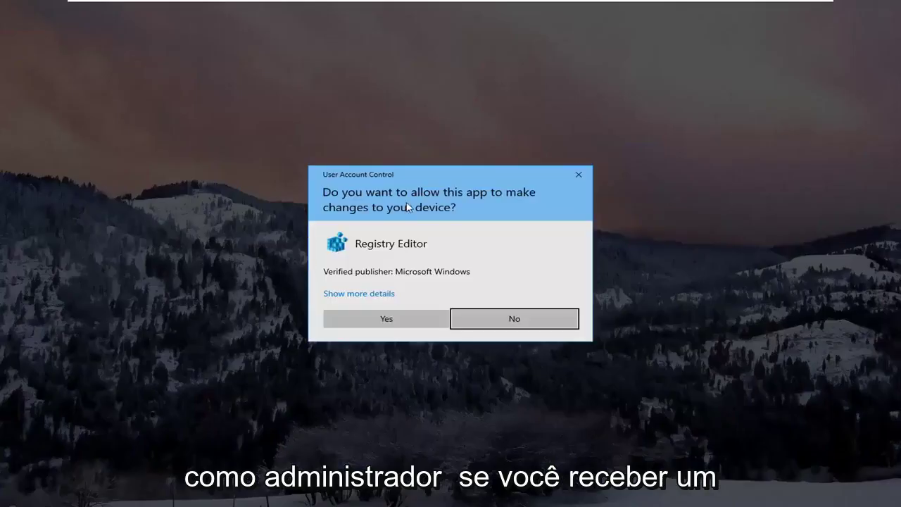
pyautogui.click(390, 329)
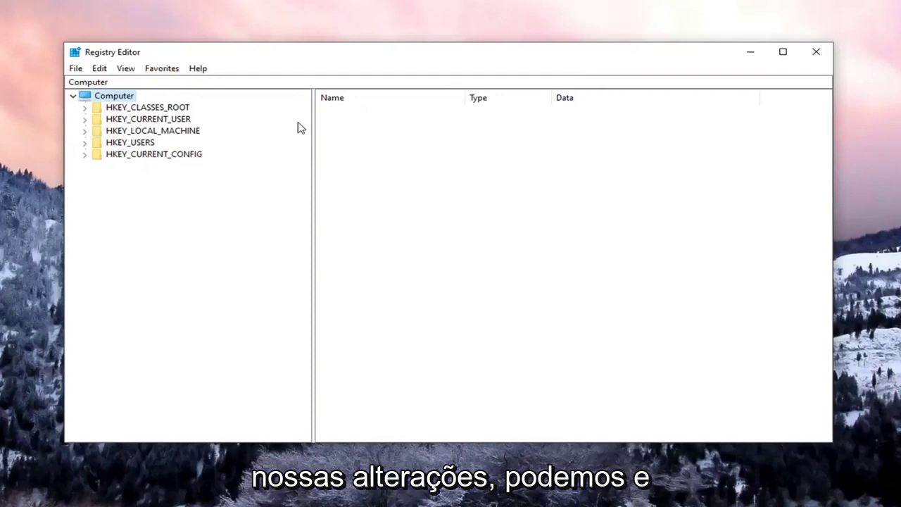
pyautogui.click(75, 68)
pyautogui.click(70, 98)
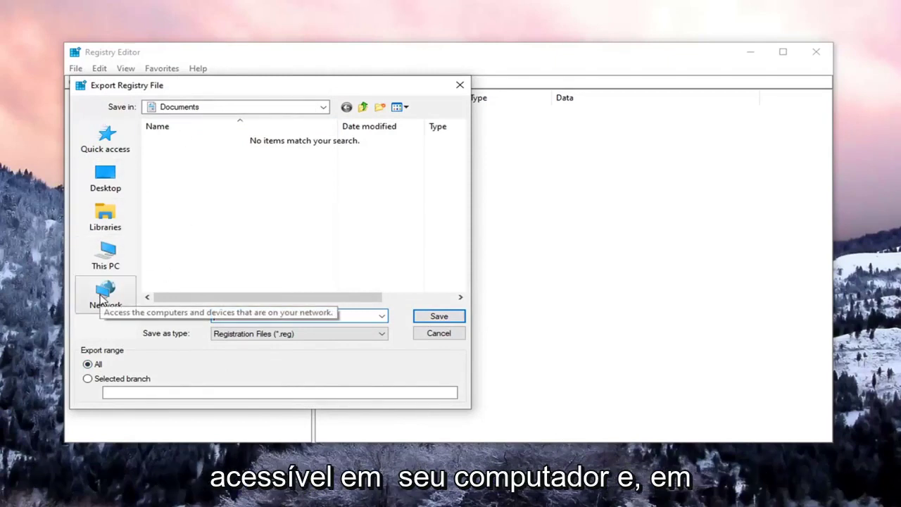
pyautogui.click(437, 334)
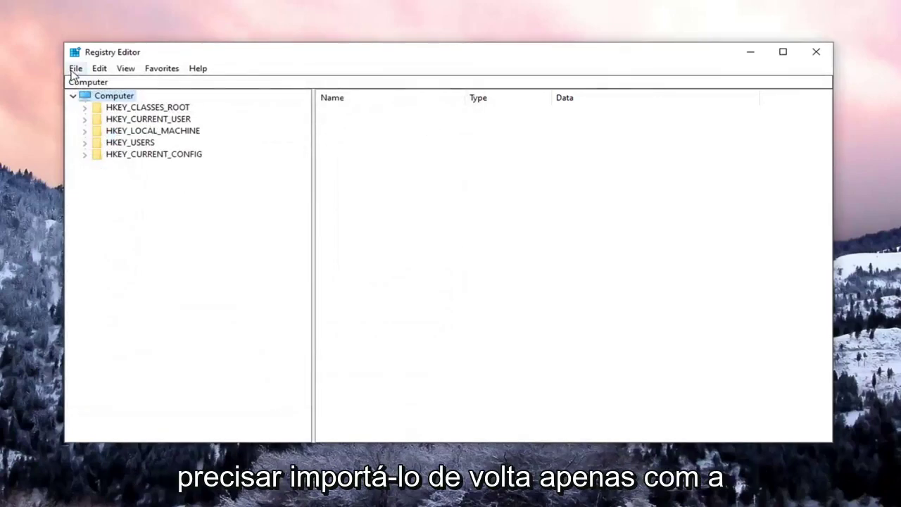
pyautogui.click(75, 69)
pyautogui.click(91, 82)
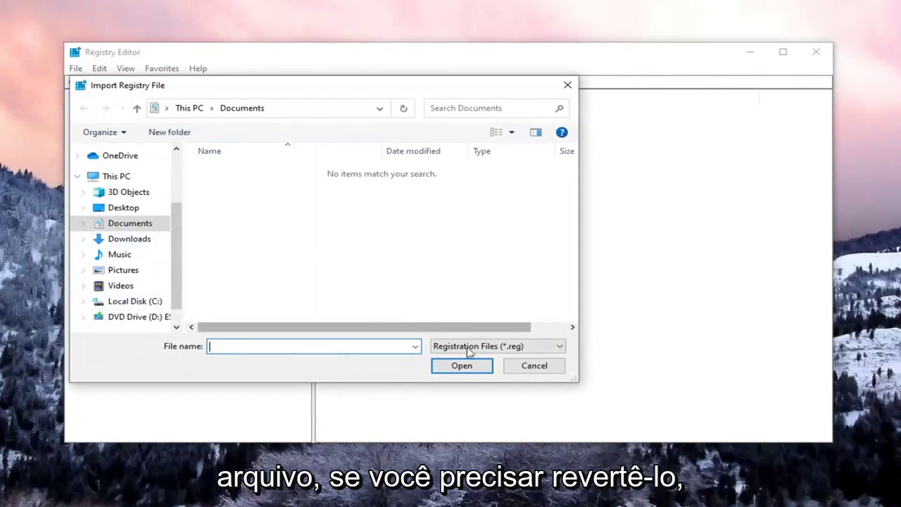
pyautogui.click(540, 373)
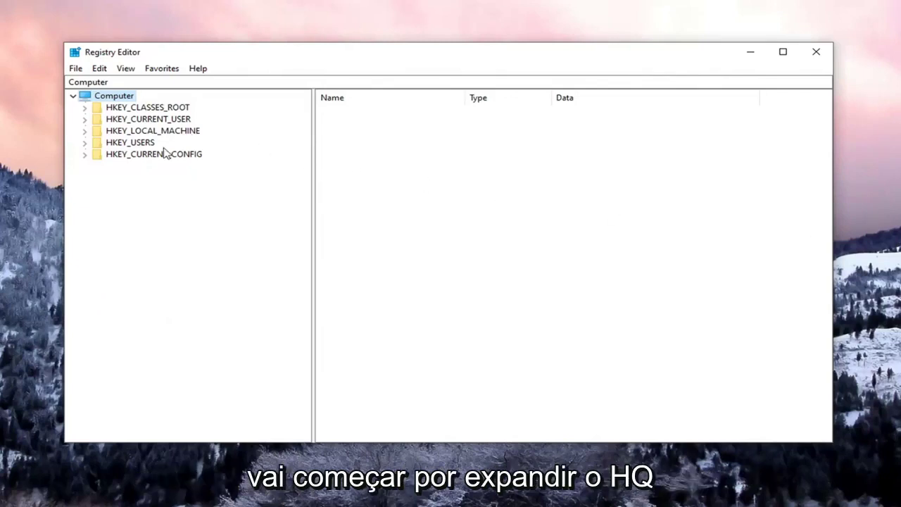
# Expand the registry tree to HKEY_LOCAL_MACHINE\SYSTEM\CurrentControlSet\Services
pyautogui.click(137, 132)
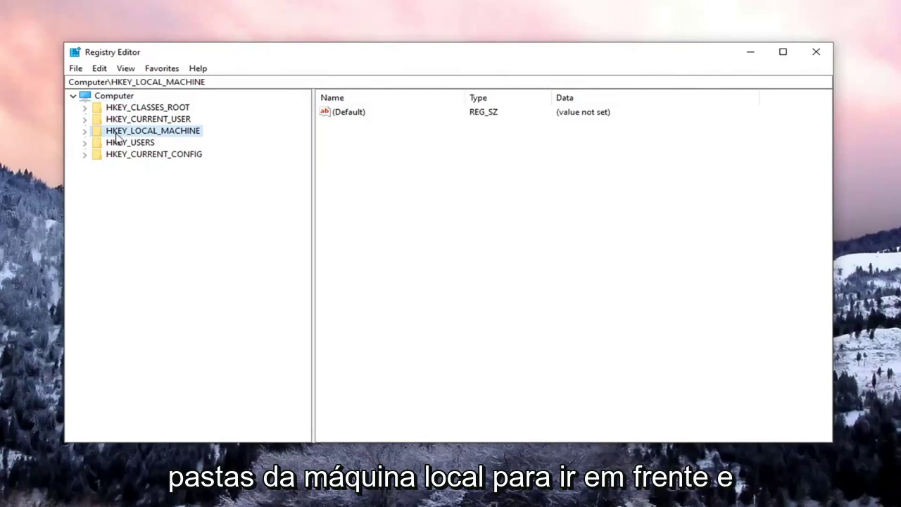
pyautogui.doubleClick(123, 137)
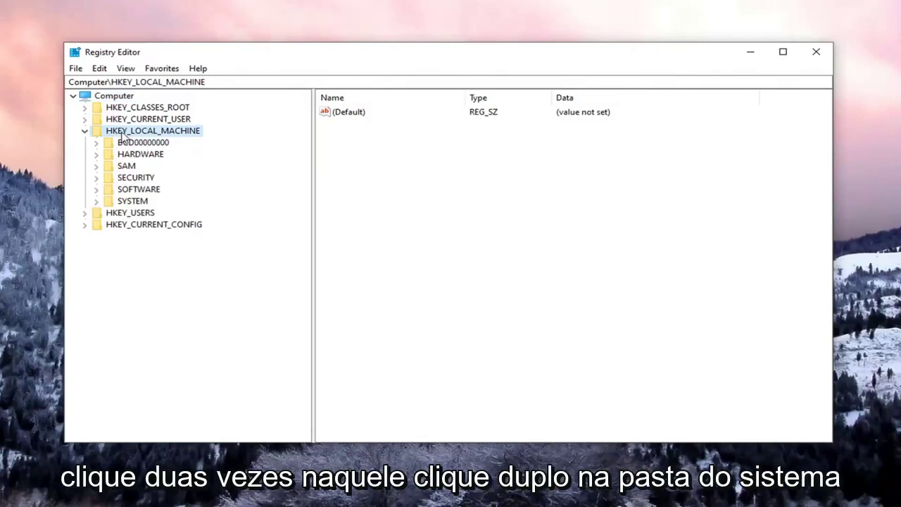
pyautogui.doubleClick(131, 204)
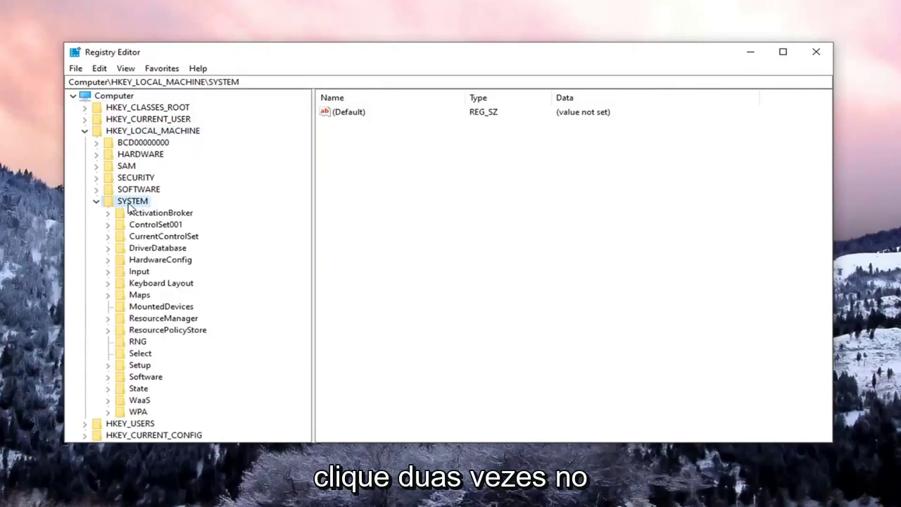
pyautogui.click(157, 240)
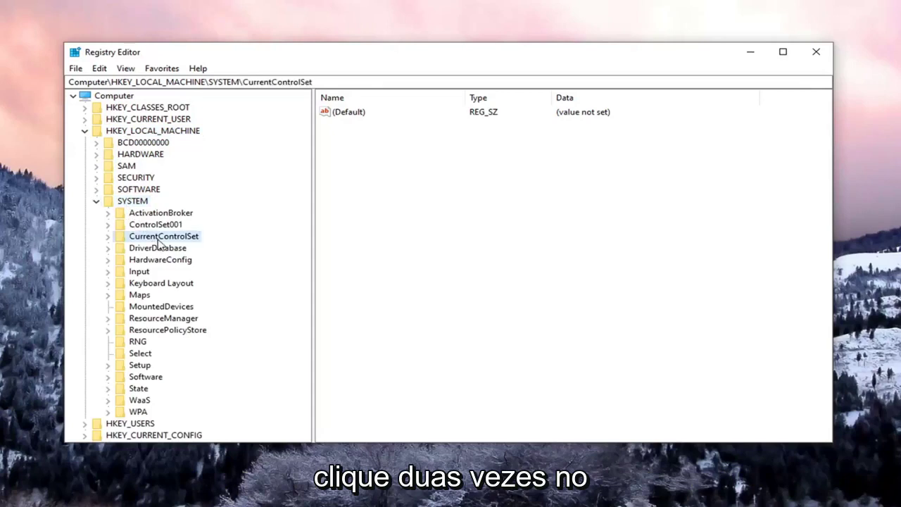
pyautogui.doubleClick(160, 239)
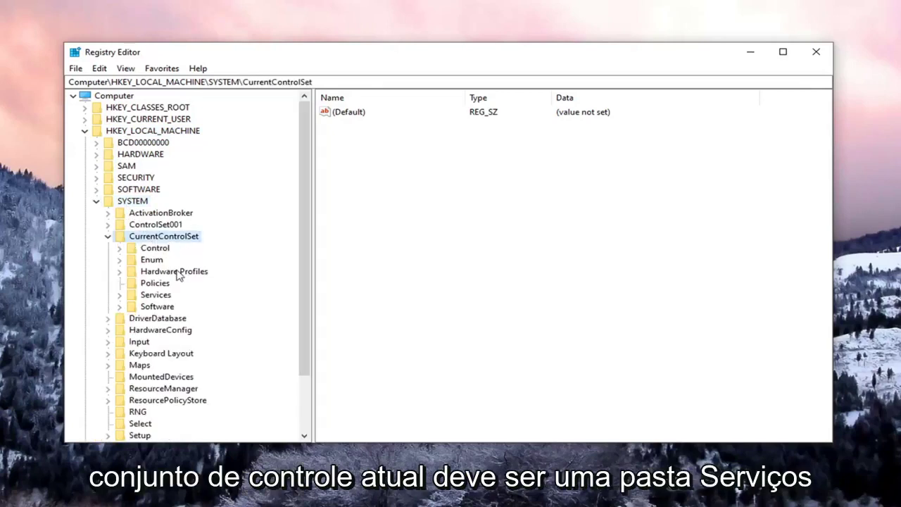
pyautogui.click(147, 299)
pyautogui.doubleClick(157, 296)
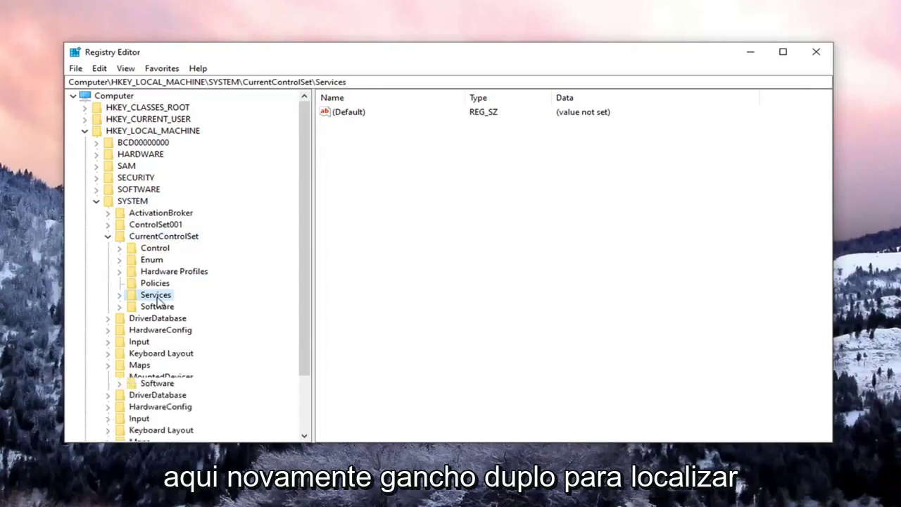
# Locate and select the TokenBroker key under Services
pyautogui.scroll(-9, 178, 286)
pyautogui.scroll(-20, 178, 286)
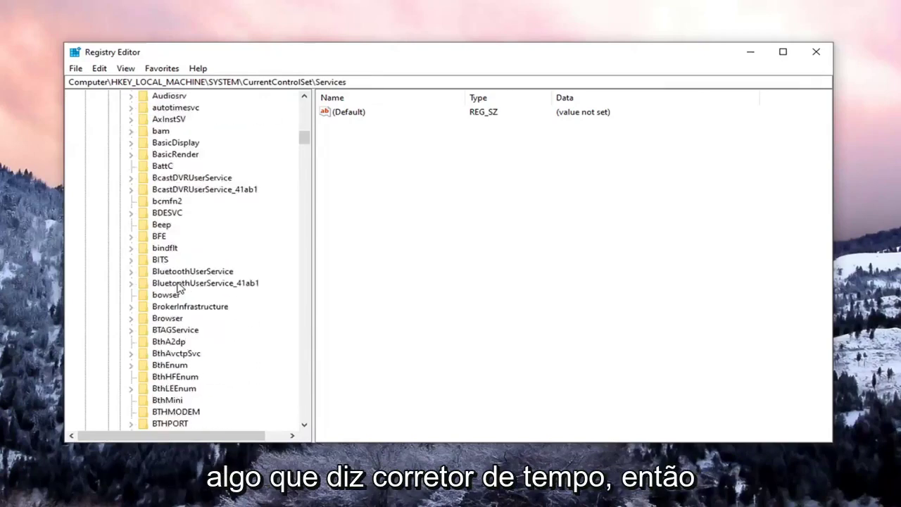
pyautogui.scroll(-20, 178, 285)
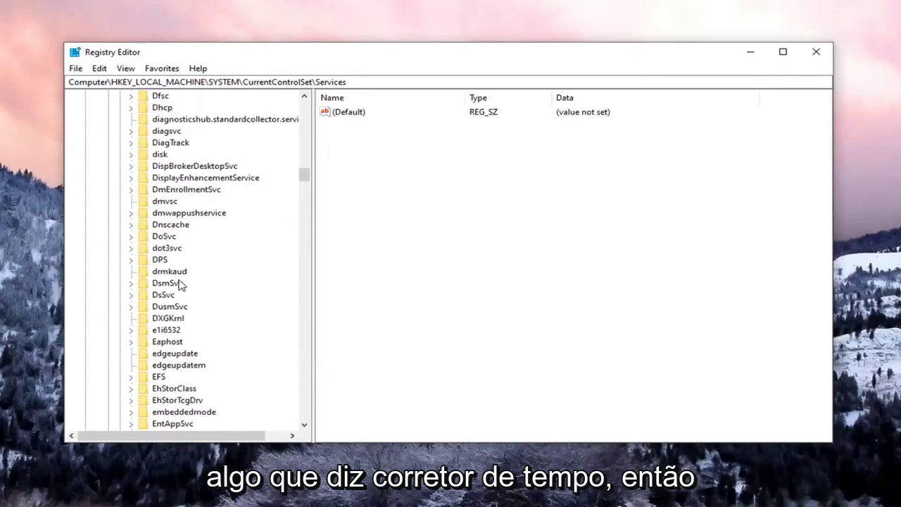
pyautogui.scroll(-20, 182, 275)
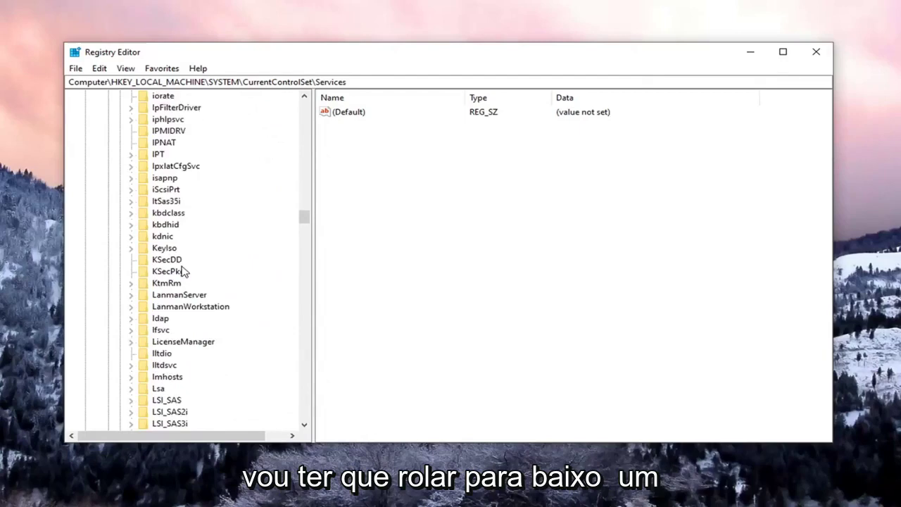
pyautogui.scroll(-20, 182, 282)
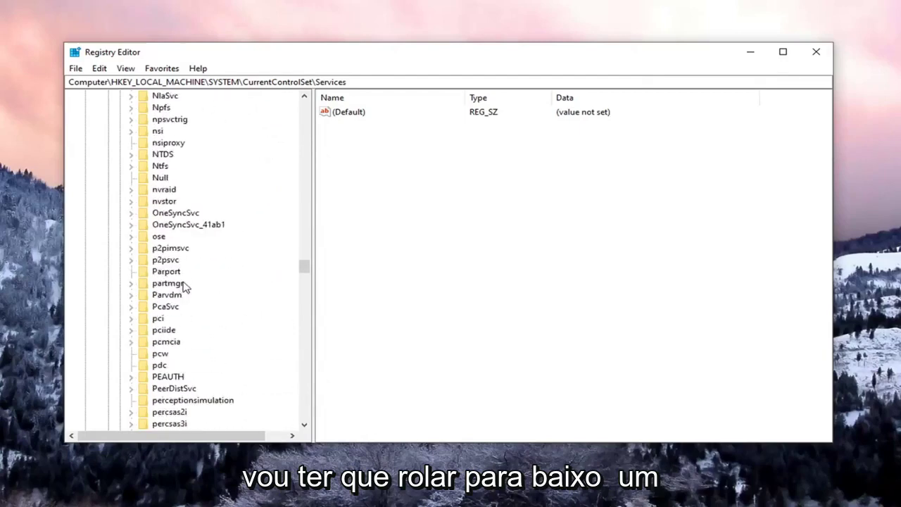
pyautogui.scroll(-20, 188, 276)
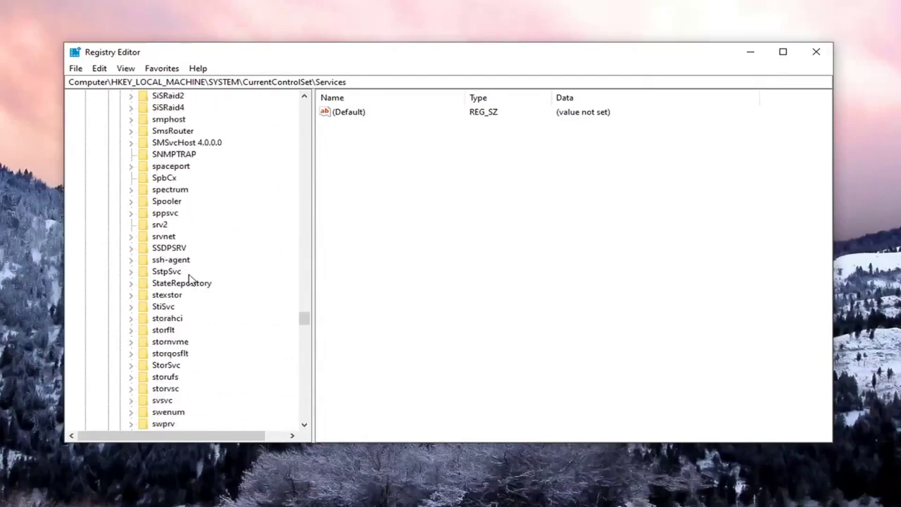
pyautogui.click(161, 308)
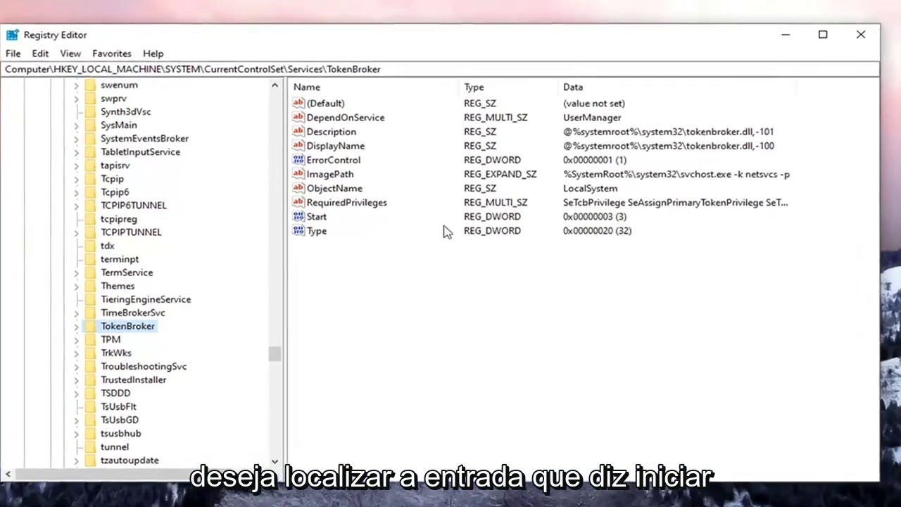
# Set the value data of TokenBroker's Start DWORD to 4 with hexadecimal base
pyautogui.click(340, 212)
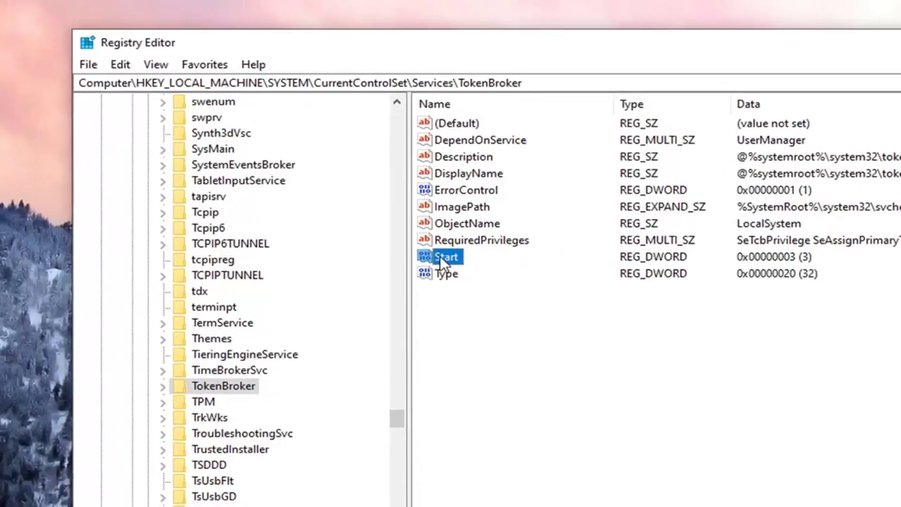
pyautogui.doubleClick(444, 258)
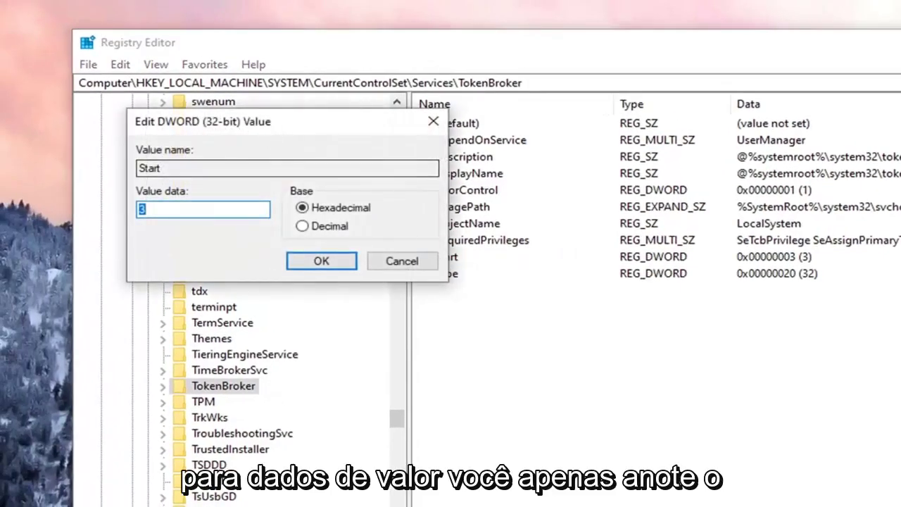
pyautogui.write('3')
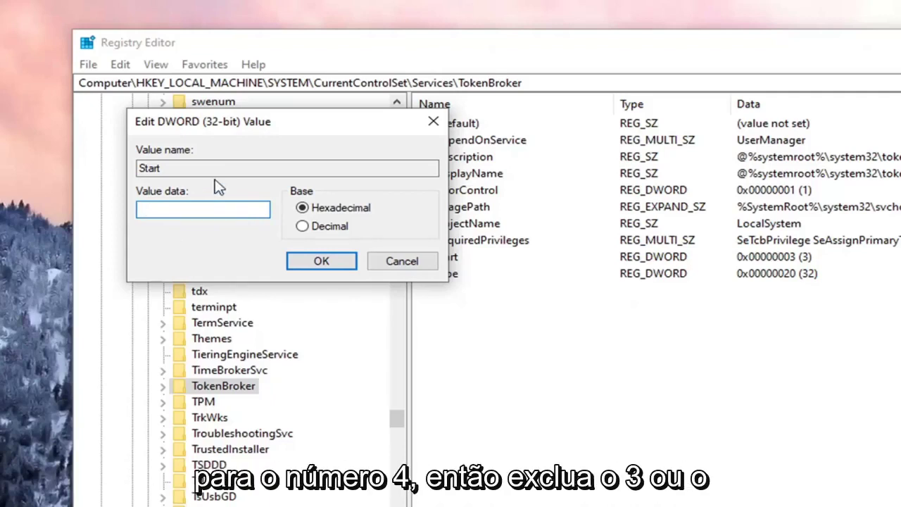
pyautogui.write('4')
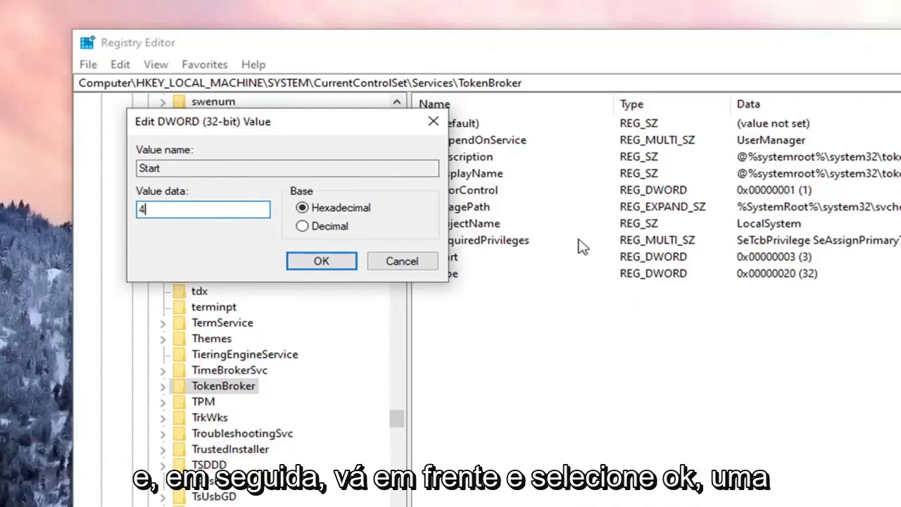
pyautogui.click(322, 266)
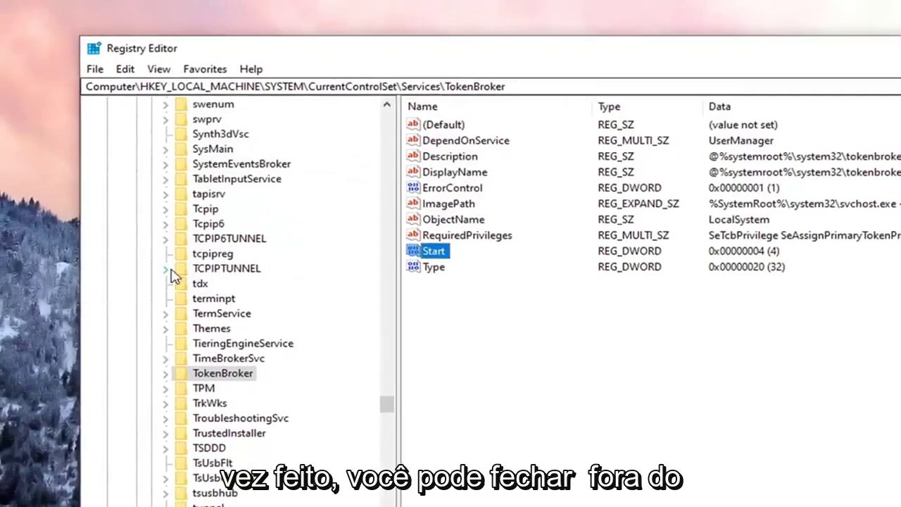
# Collapse the Services, CurrentControlSet, SYSTEM and HKEY_LOCAL_MACHINE branches and close Registry Editor
pyautogui.moveTo(377, 391); pyautogui.dragTo(346, 239)
pyautogui.scroll(20, 171, 289)
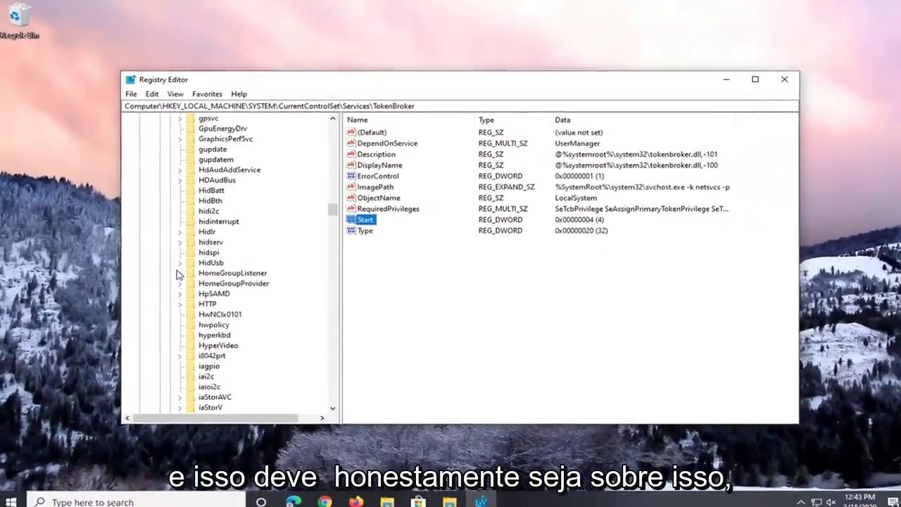
pyautogui.scroll(8, 179, 273)
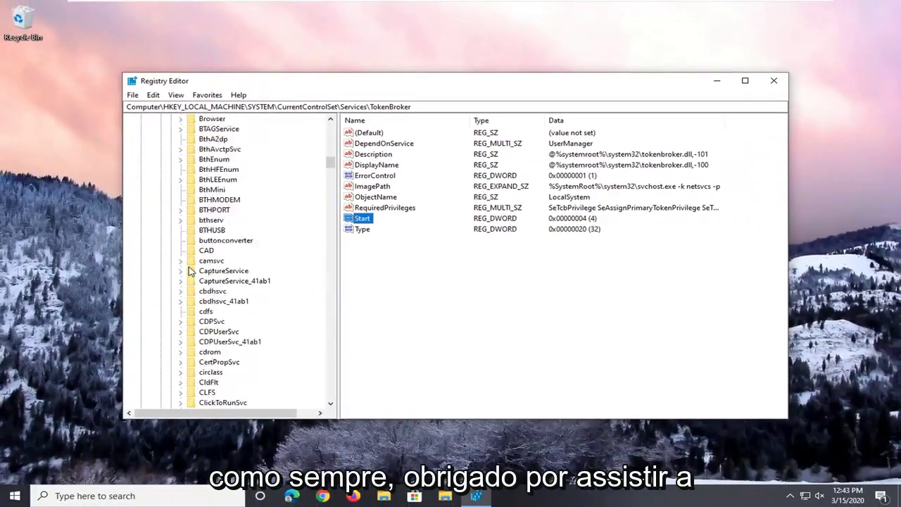
pyautogui.scroll(20, 188, 271)
pyautogui.click(170, 261)
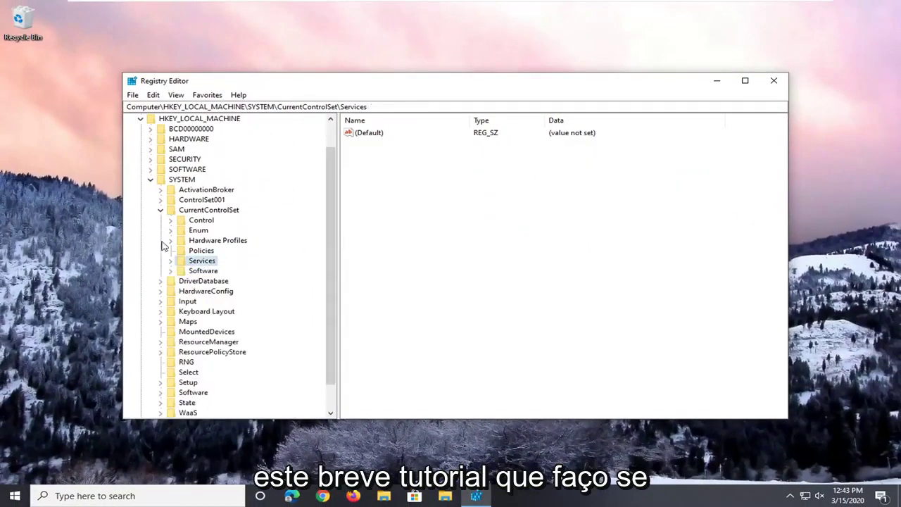
pyautogui.click(160, 210)
pyautogui.click(150, 209)
pyautogui.click(140, 149)
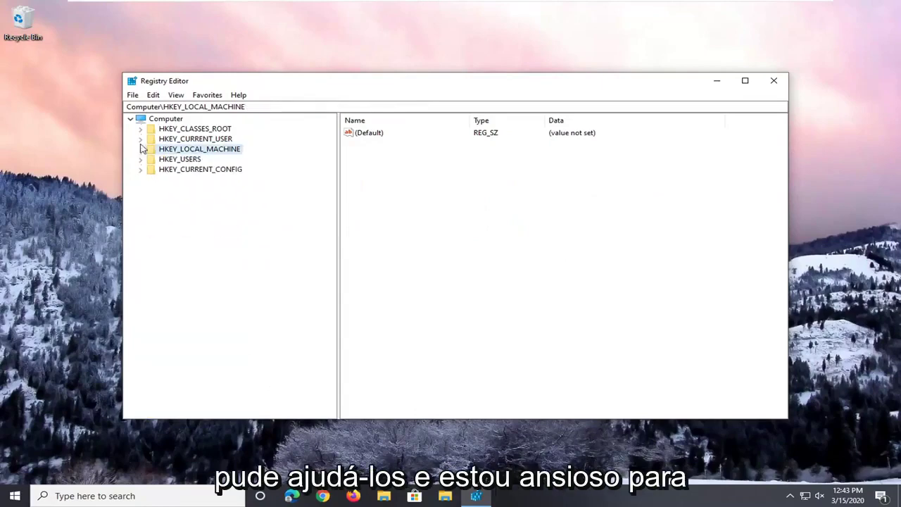
pyautogui.click(176, 118)
pyautogui.click(774, 81)
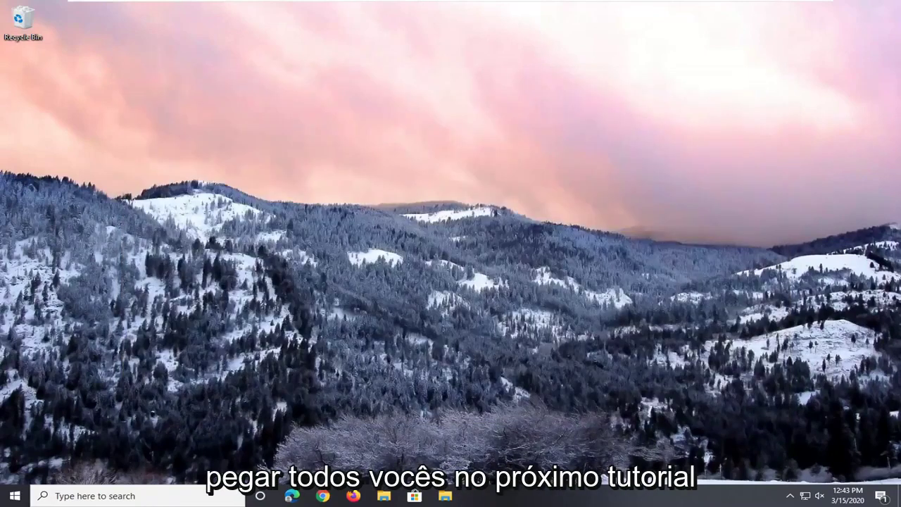